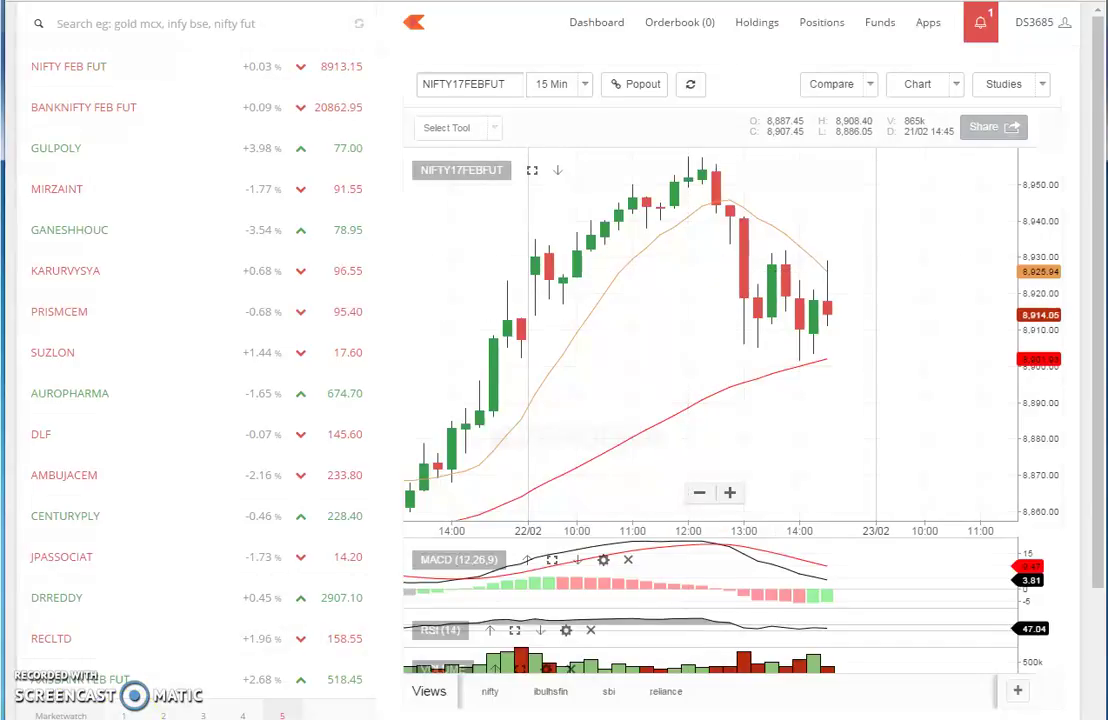
Step: Open the 15-minute chart of MFSL from marketwatch 1 and view several days of its price history
left_click(127, 716)
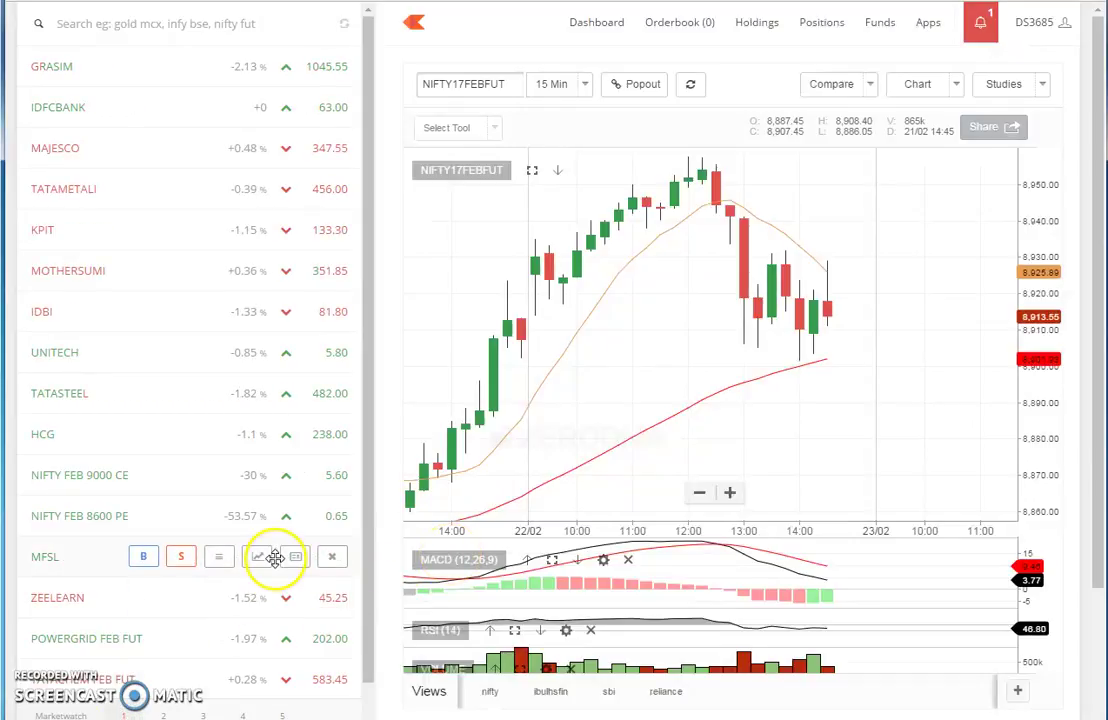
left_click(262, 558)
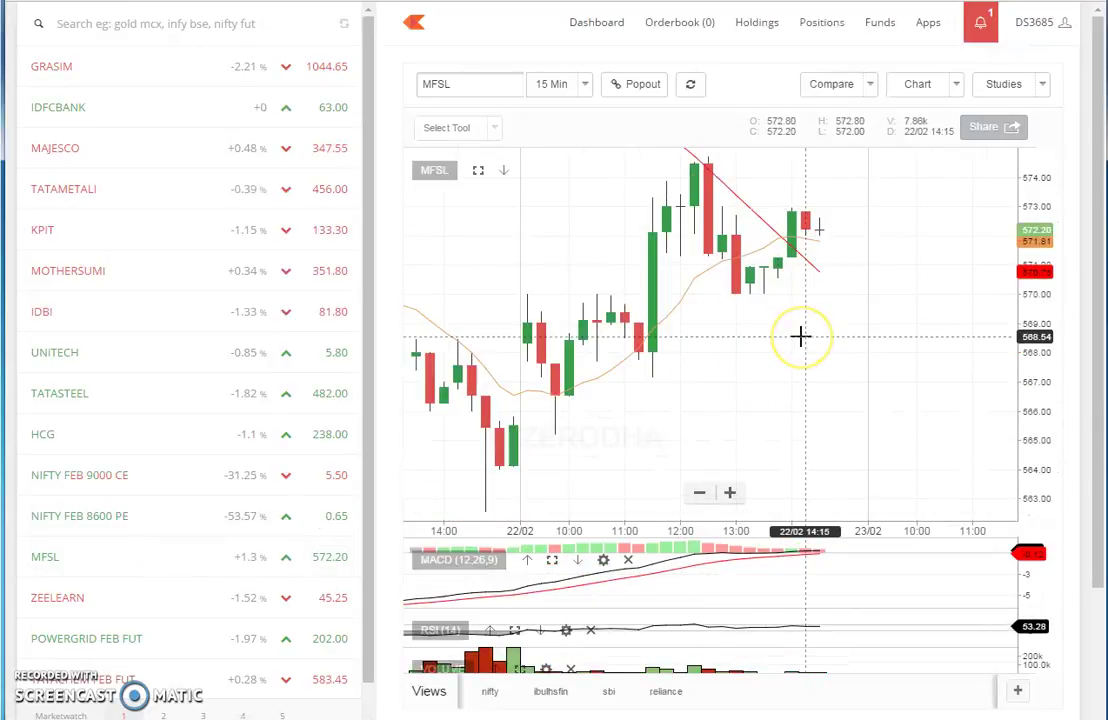
scroll(800, 337, "down", 5)
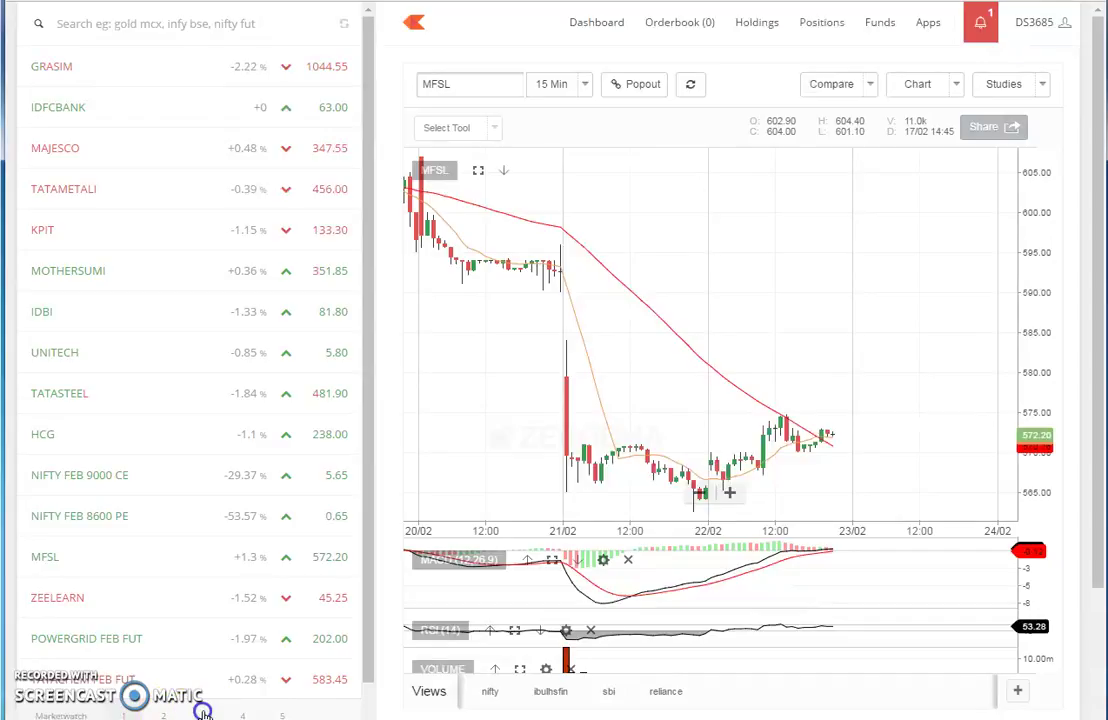
Step: Open the COLPAL FEB FUT chart from marketwatch 3 and view its multi-day price trend
left_click(203, 714)
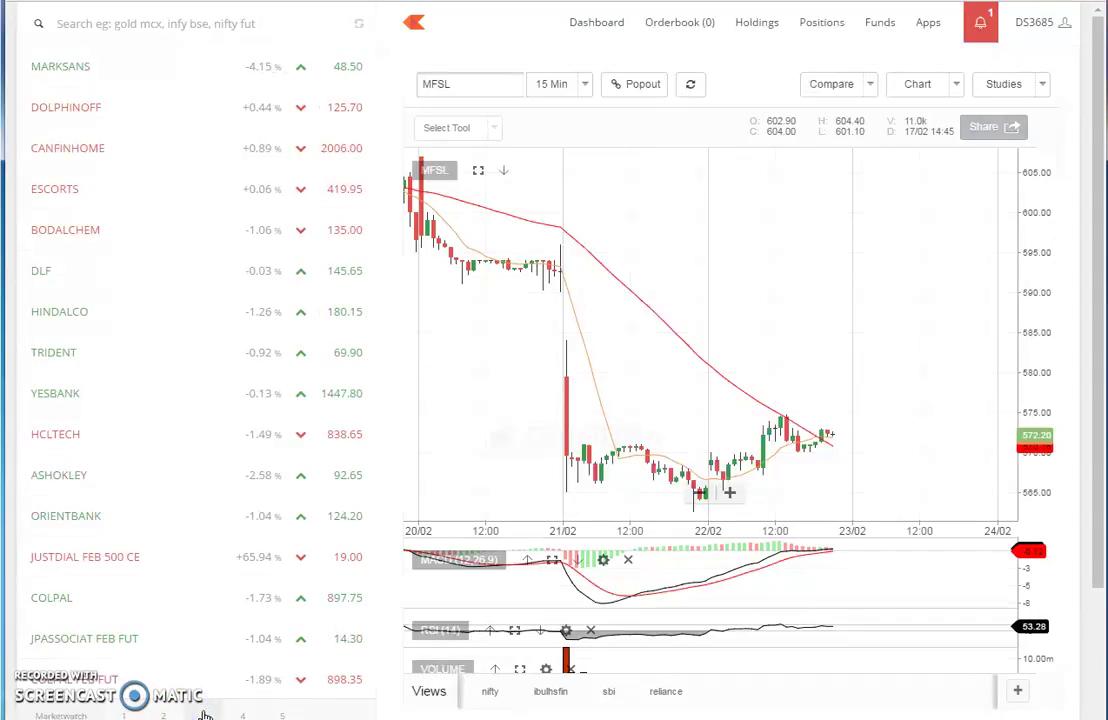
mouse_move(289, 679)
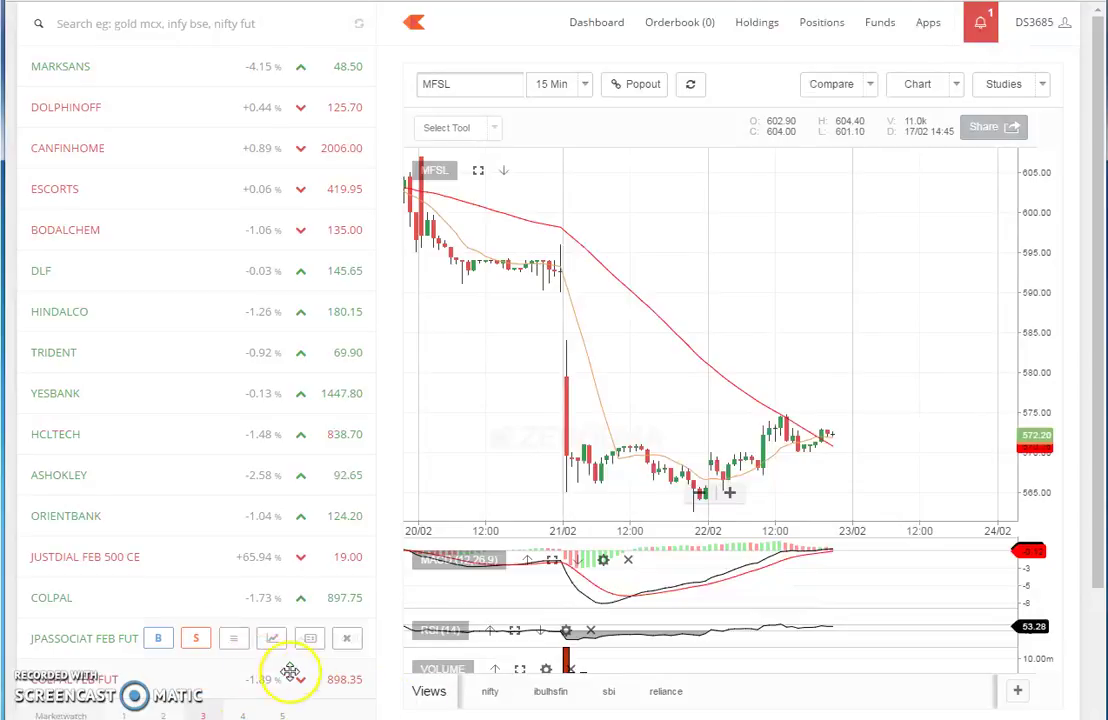
left_click(272, 680)
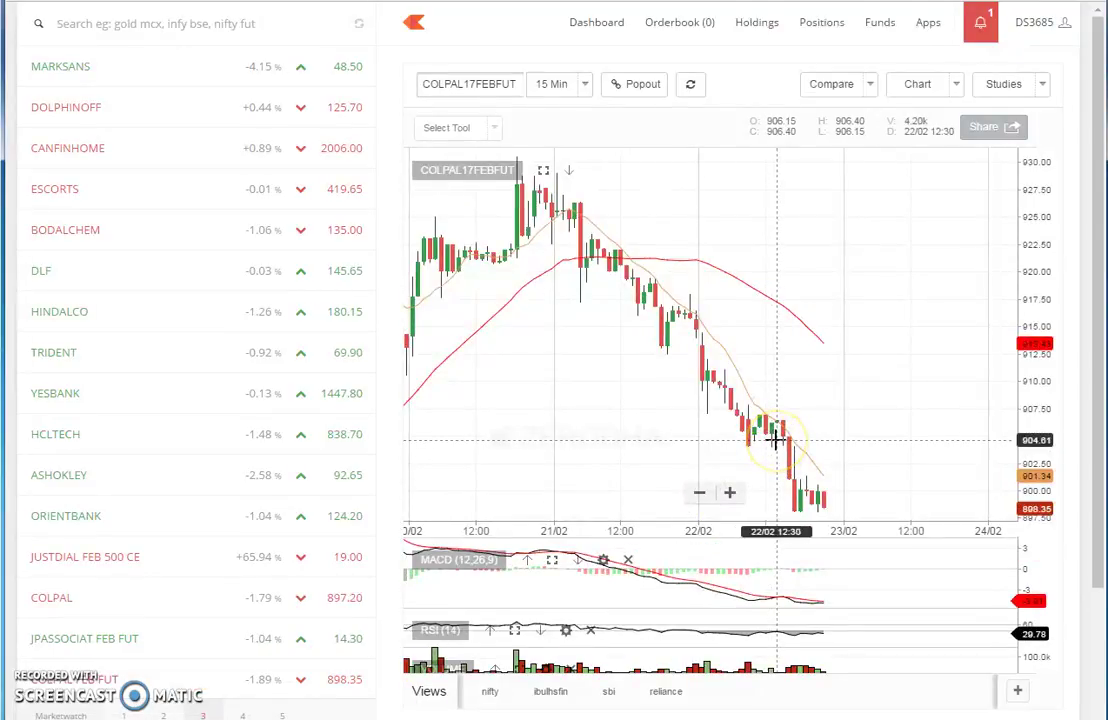
scroll(774, 440, "down", 3)
scroll(774, 440, "up", 3)
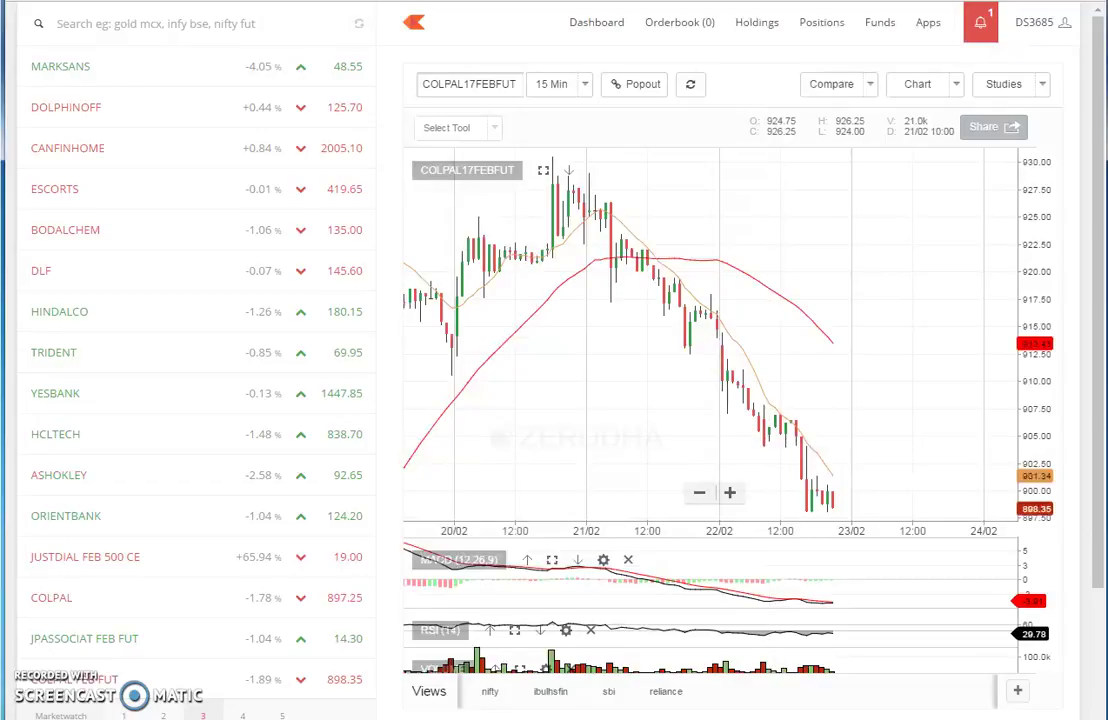
Step: Open the NIFTY FEB FUT chart from marketwatch 5 and view its most recent candles closely
left_click(281, 716)
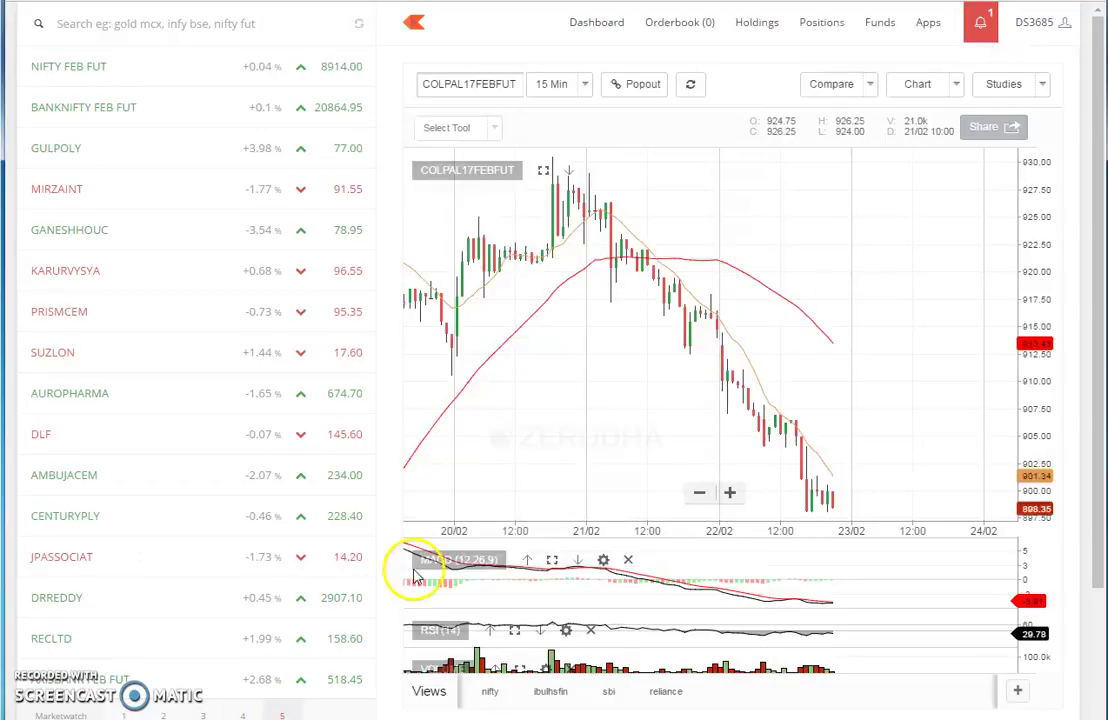
mouse_move(321, 76)
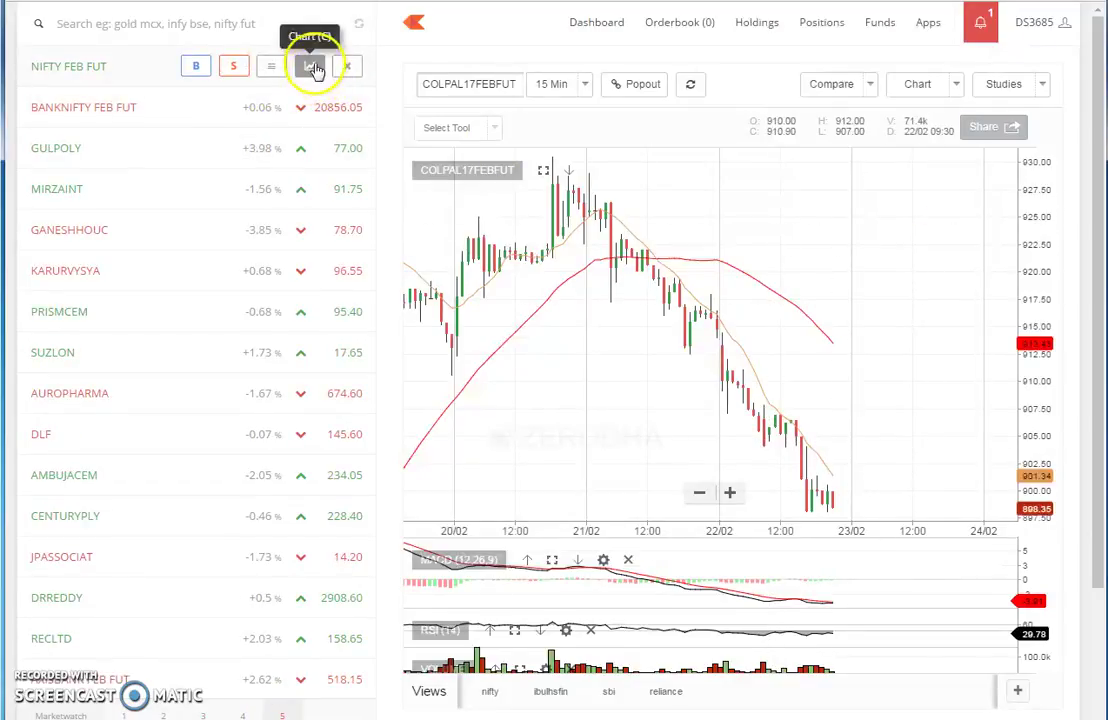
left_click(314, 68)
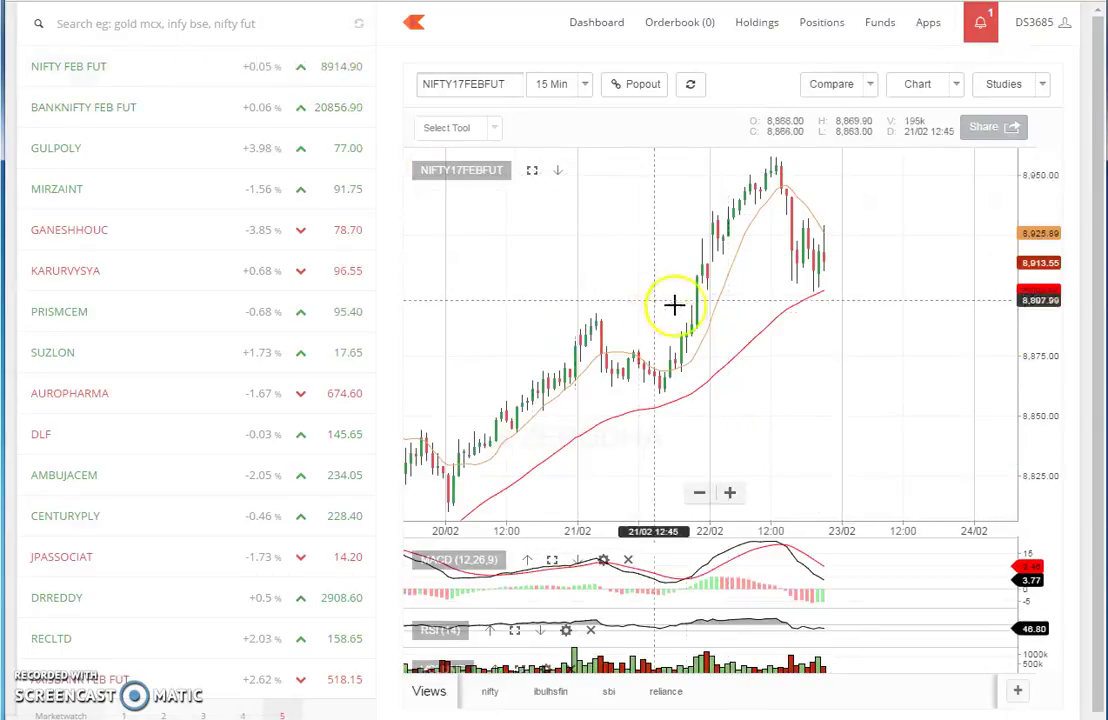
scroll(698, 320, "up", 5)
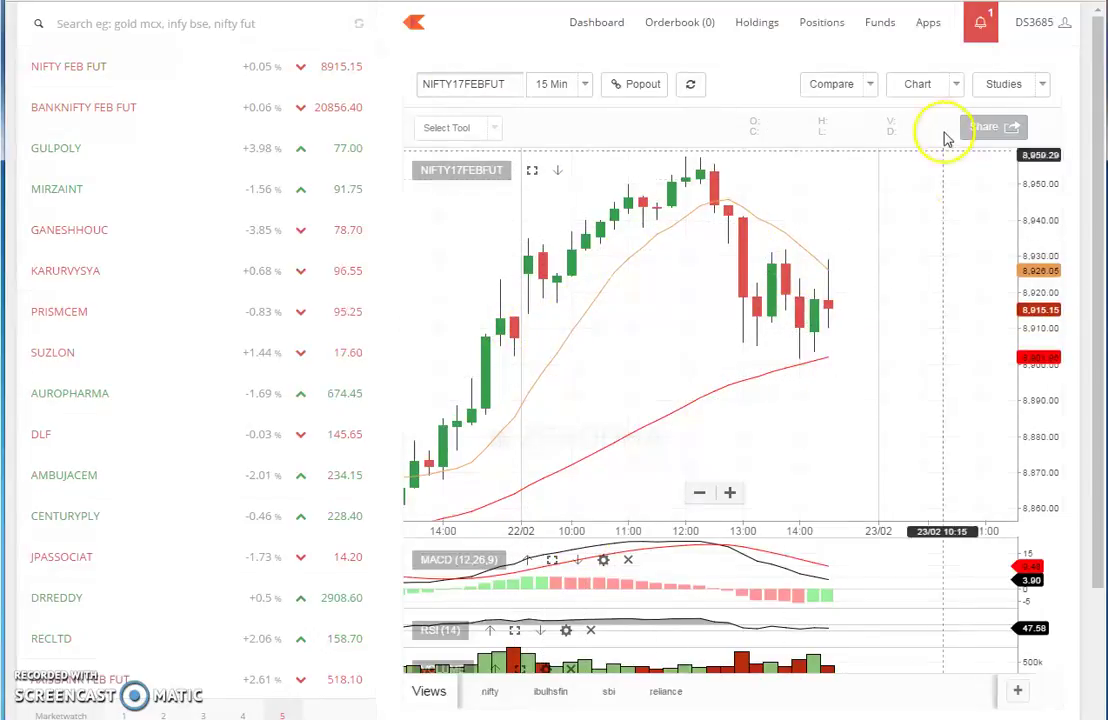
Step: Change the NIFTY futures chart style to Line and trace the price against the moving averages
left_click(956, 87)
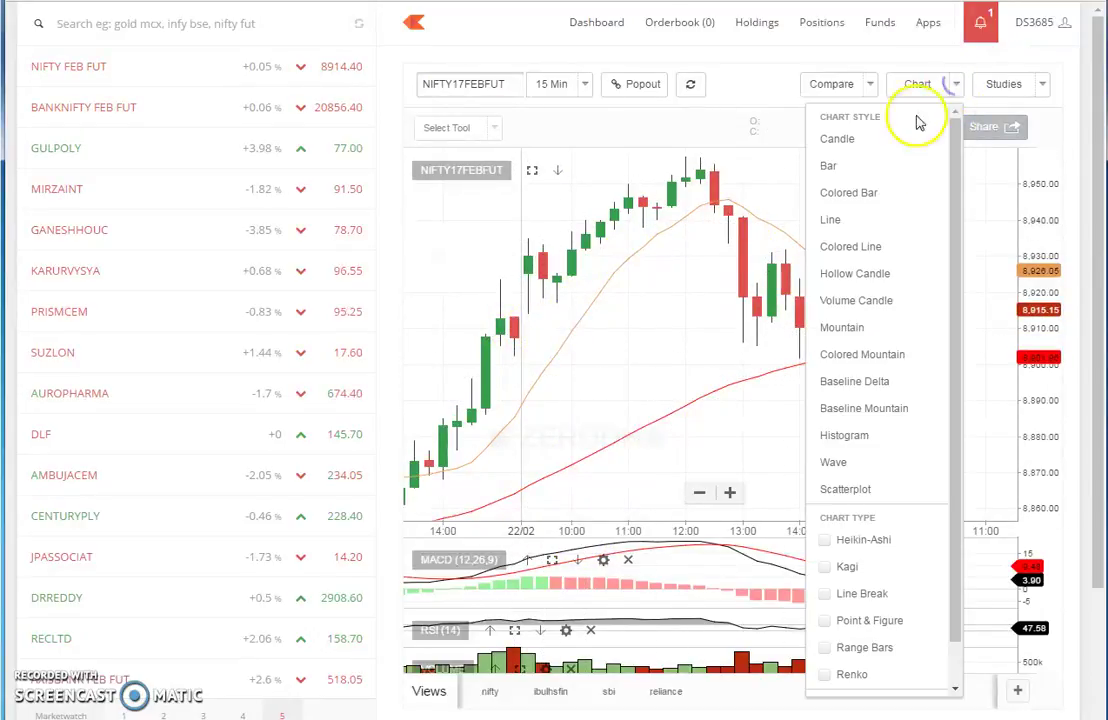
left_click(824, 218)
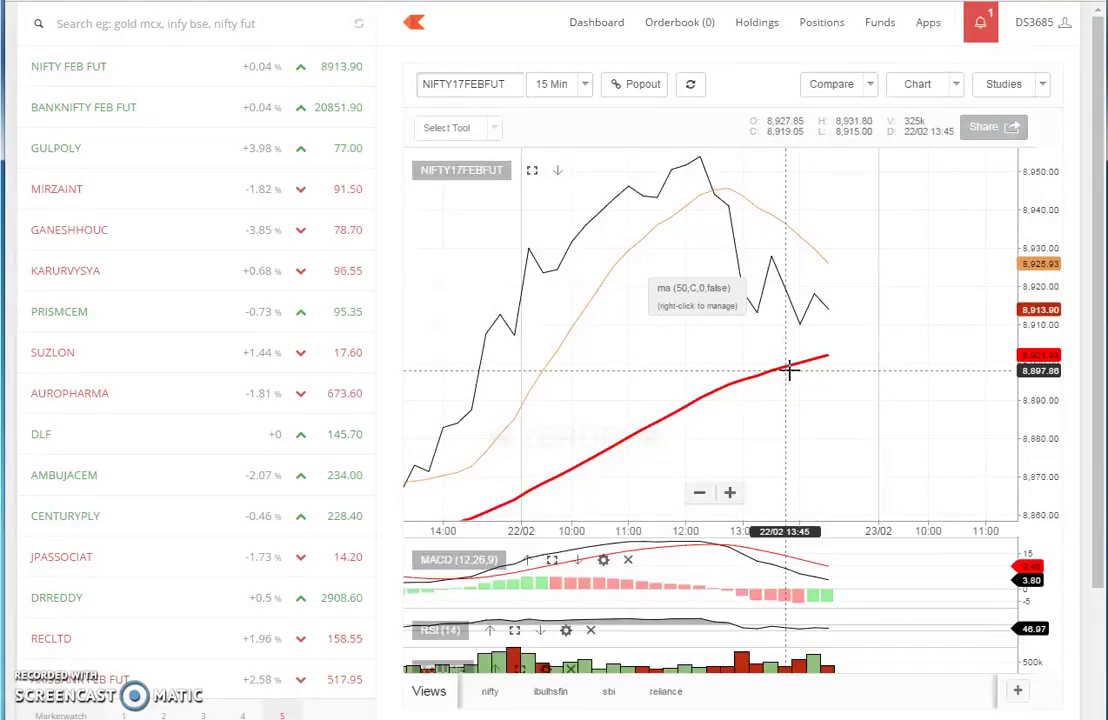
mouse_move(789, 370)
left_mouse_down()
mouse_move(663, 143)
mouse_move(648, 218)
mouse_move(747, 279)
mouse_move(869, 513)
mouse_move(732, 267)
mouse_move(744, 322)
mouse_move(717, 341)
mouse_move(827, 320)
left_mouse_up()
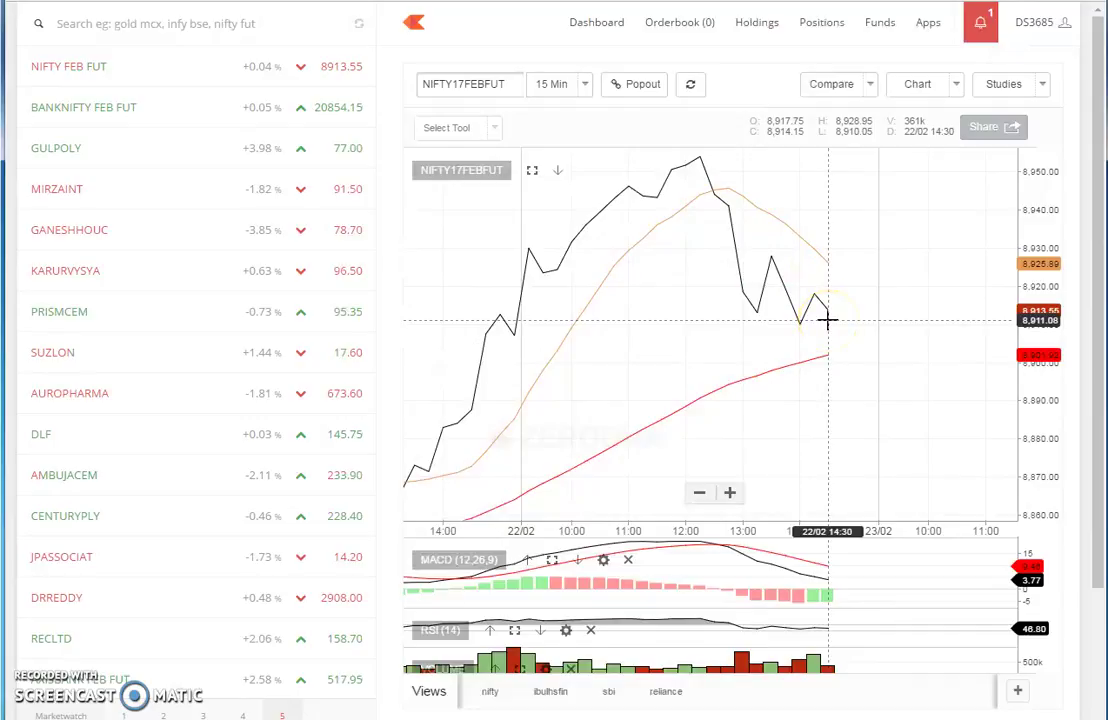
mouse_move(827, 320)
left_mouse_down()
mouse_move(828, 423)
mouse_move(744, 287)
mouse_move(786, 321)
mouse_move(753, 311)
mouse_move(773, 264)
mouse_move(794, 329)
mouse_move(848, 391)
mouse_move(796, 384)
mouse_move(747, 242)
mouse_move(784, 252)
mouse_move(824, 295)
mouse_move(737, 279)
mouse_move(787, 284)
mouse_move(848, 228)
mouse_move(804, 237)
mouse_move(749, 302)
mouse_move(790, 310)
mouse_move(870, 213)
mouse_move(522, 317)
mouse_move(694, 317)
mouse_move(720, 331)
mouse_move(742, 274)
left_mouse_up()
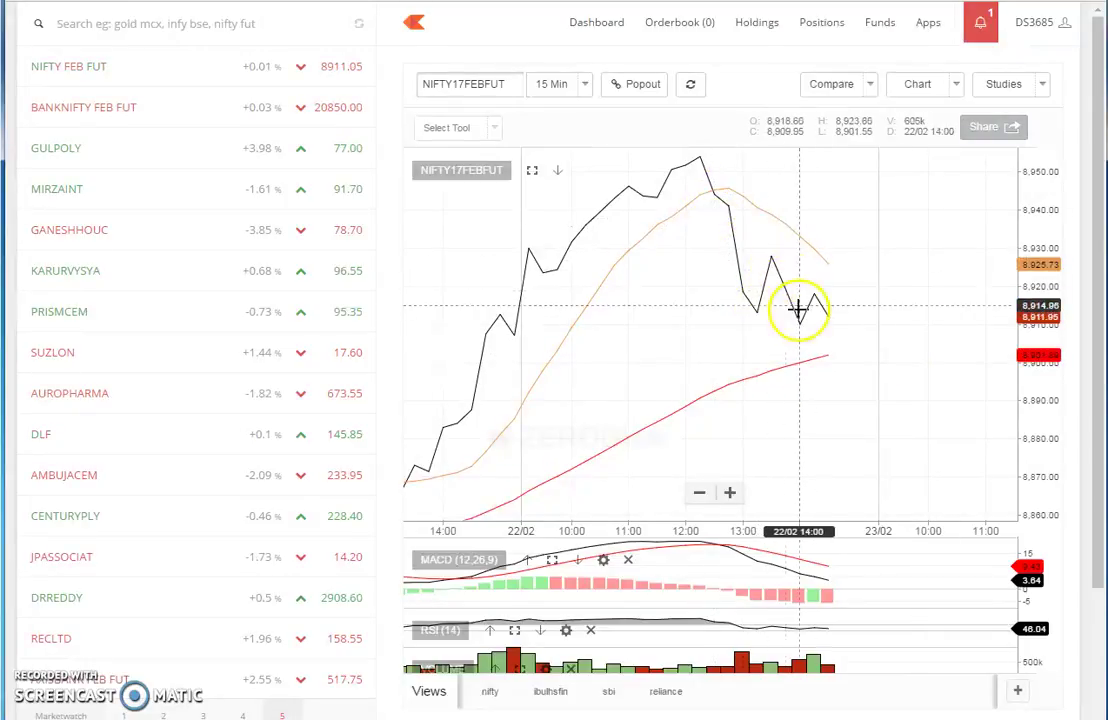
Step: Set the NIFTY futures chart style to Candle and examine the latest candles near the 10-period moving average
left_click(958, 88)
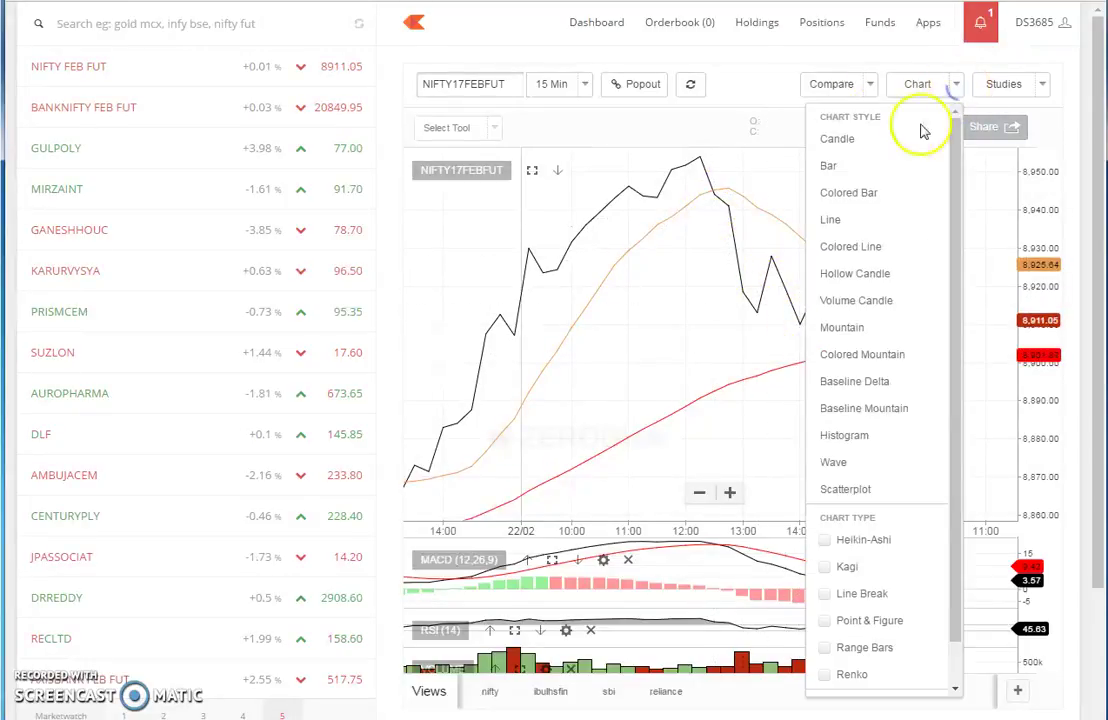
left_click(838, 140)
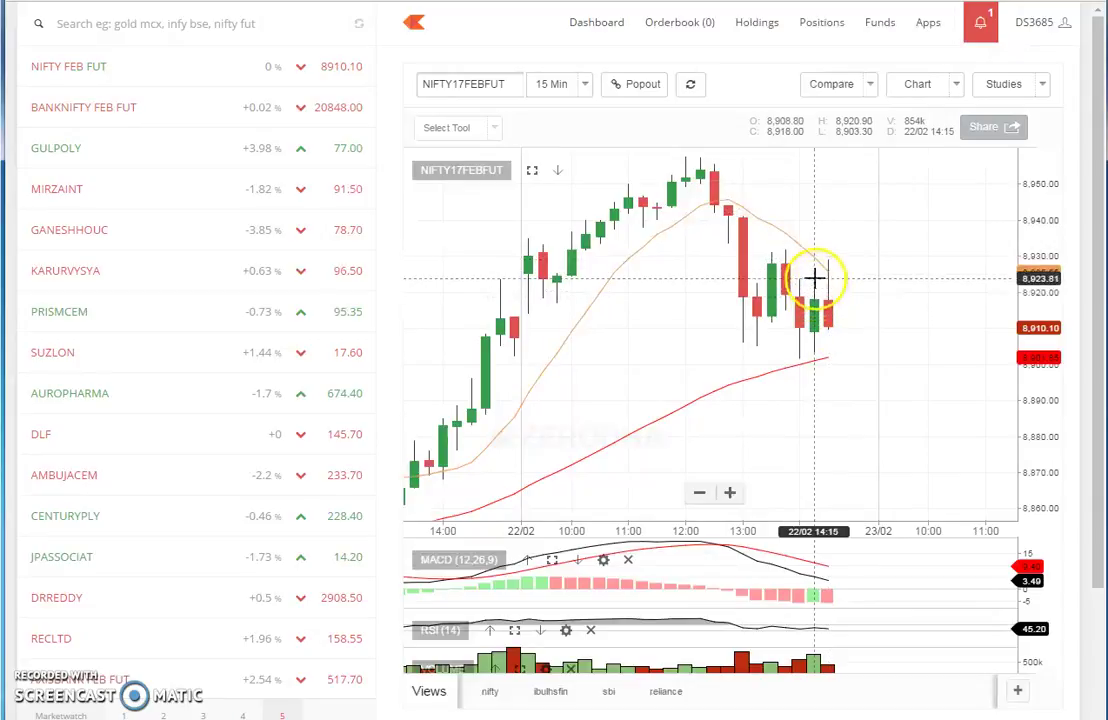
scroll(850, 268, "up", 3)
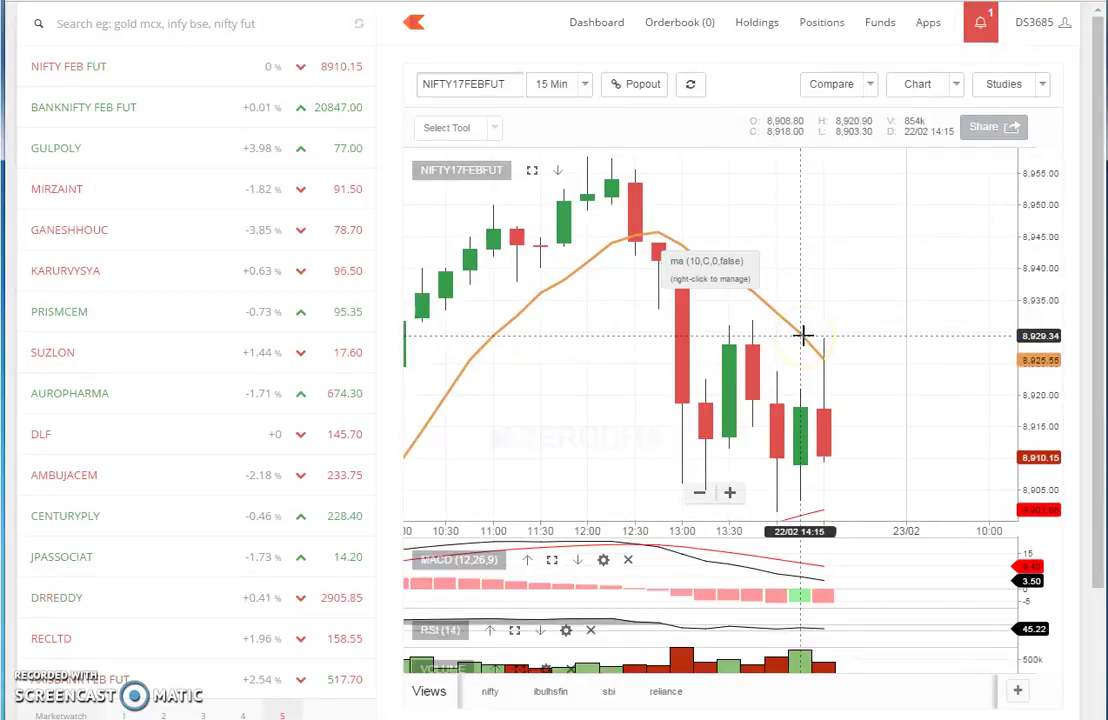
scroll(848, 440, "up", 5)
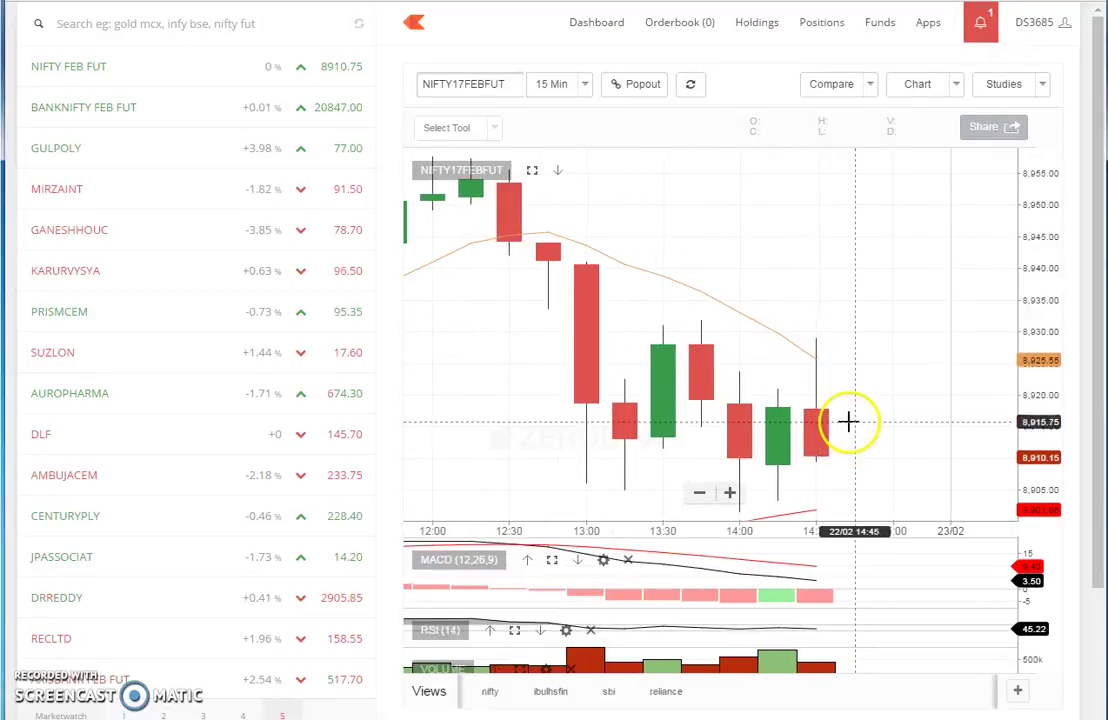
scroll(855, 292, "down", 3)
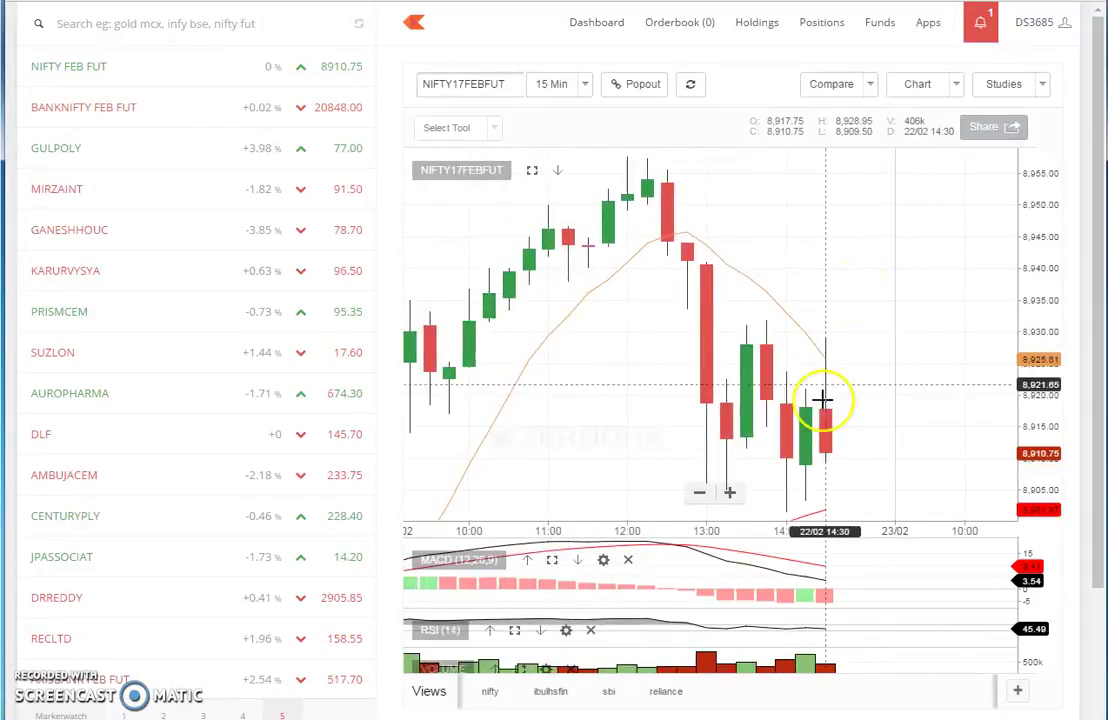
left_click_drag(896, 384, 908, 321)
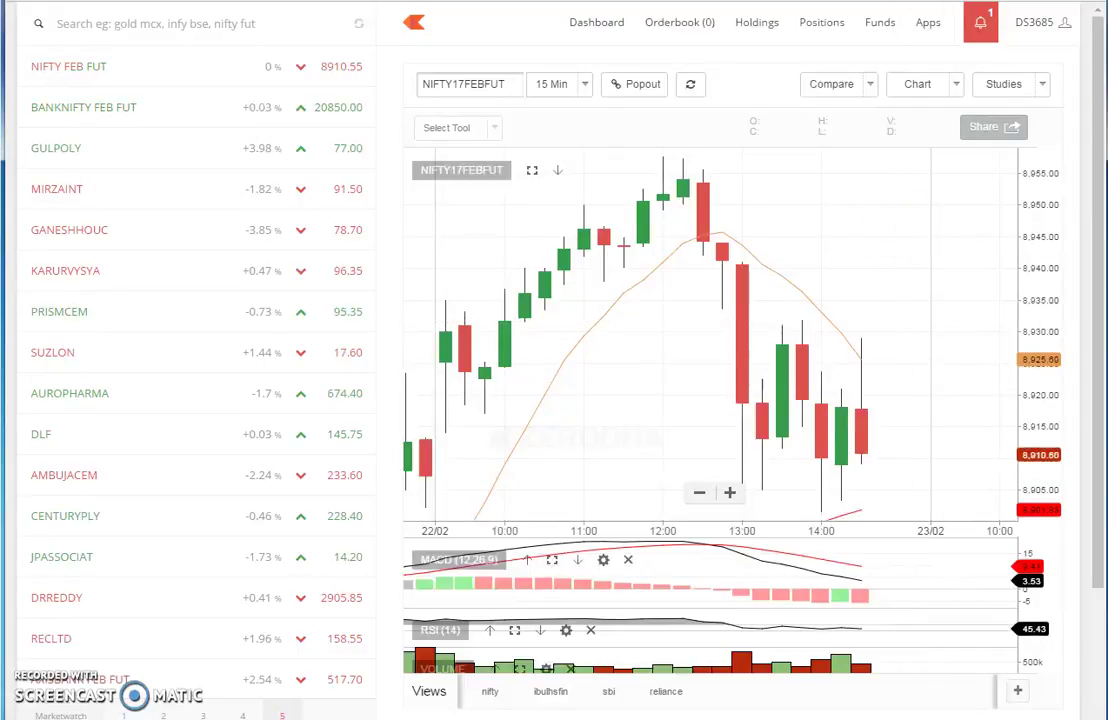
Step: Switch the NIFTY futures chart to Line style for comparison and return it to Candle style
left_click(956, 86)
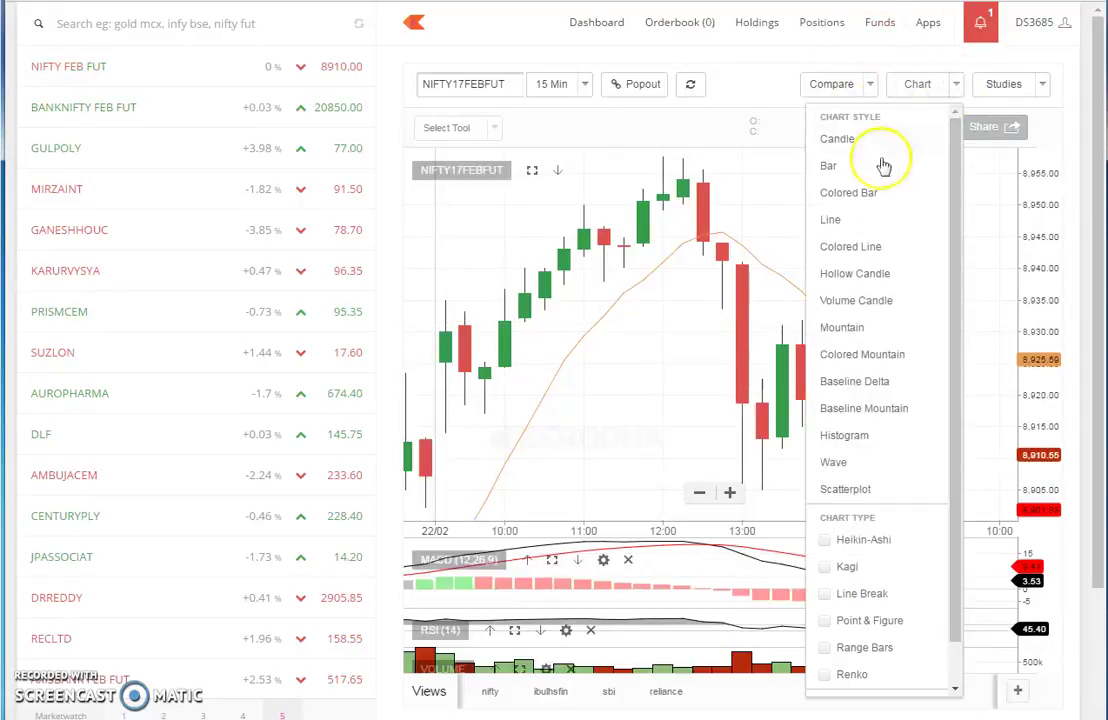
left_click(830, 219)
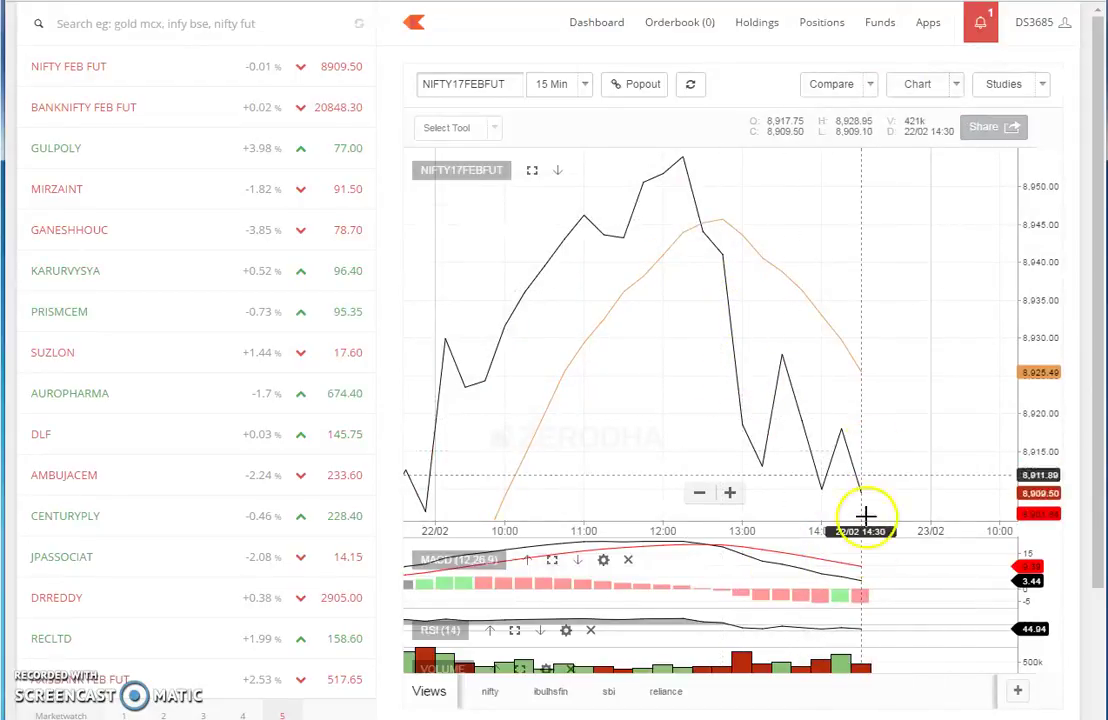
left_click(953, 86)
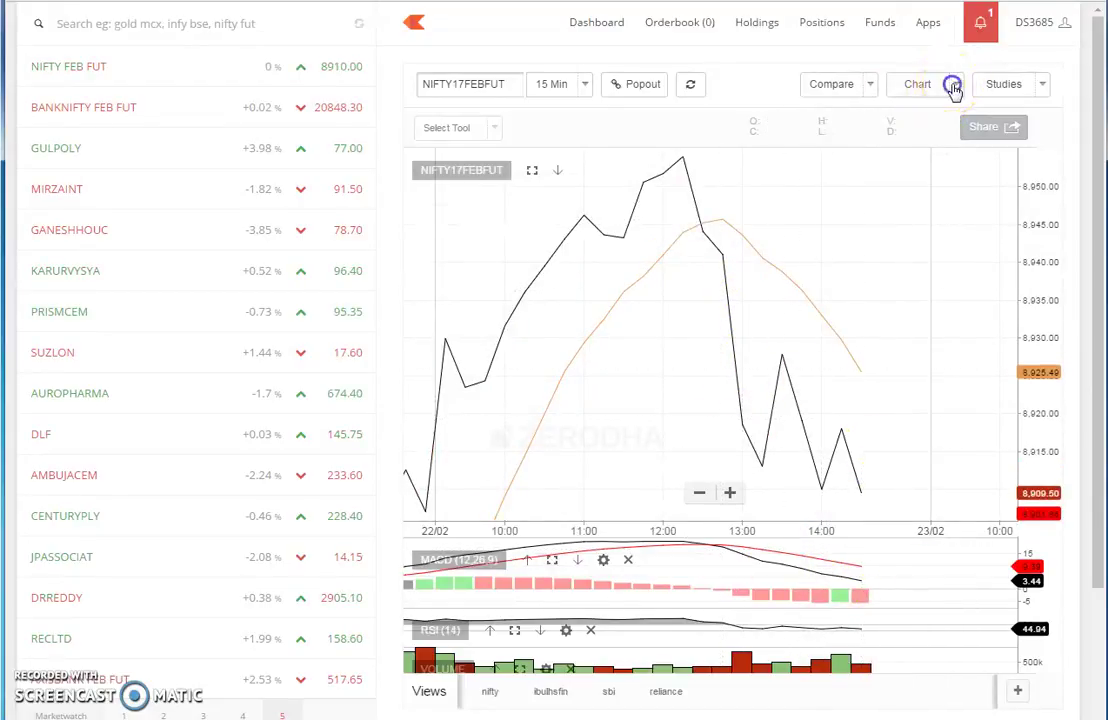
left_click(841, 140)
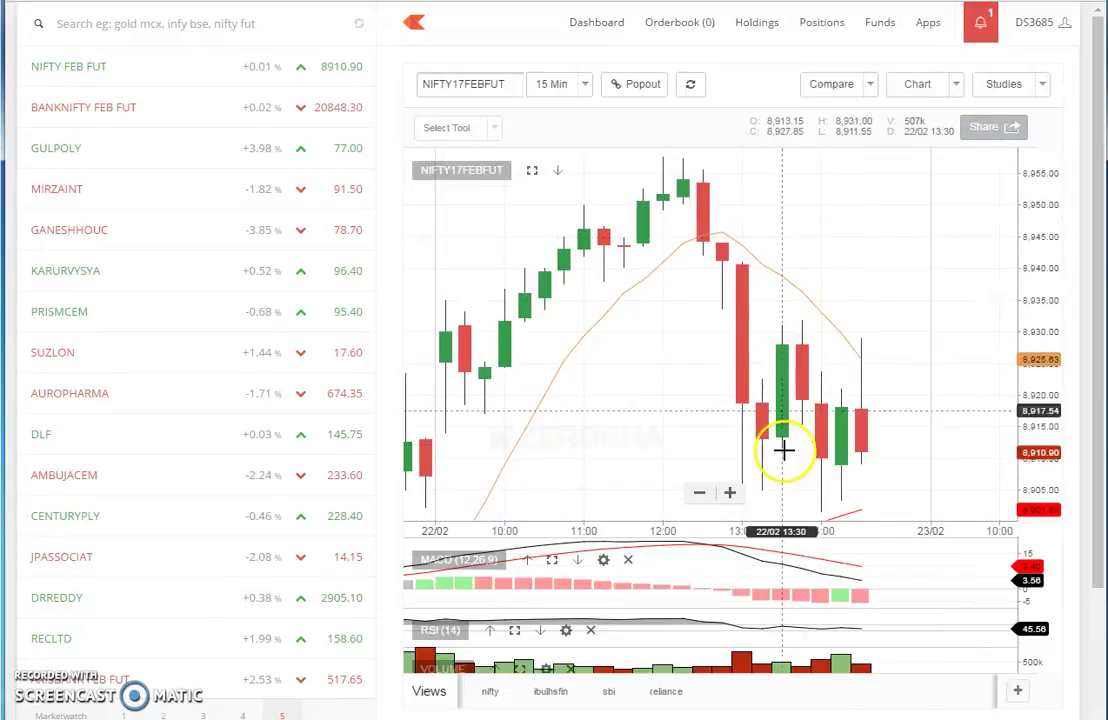
Step: Examine the recent NIFTY futures candles against the 50-period moving average over the last few sessions
scroll(815, 375, "down", 3)
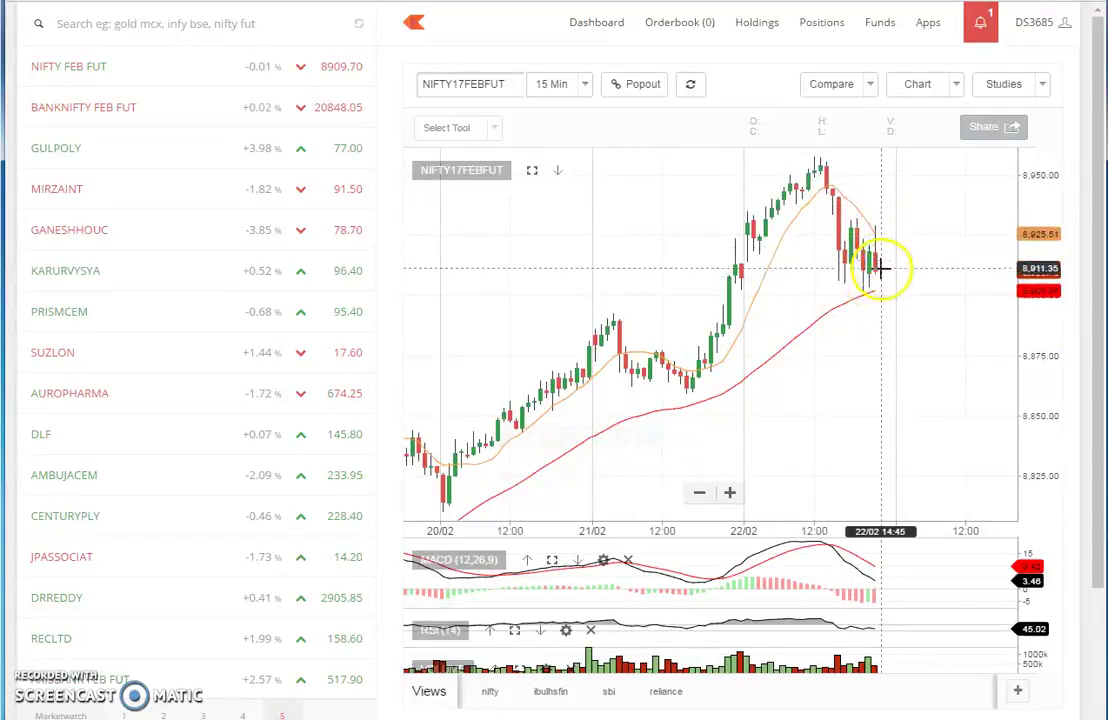
scroll(868, 305, "up", 3)
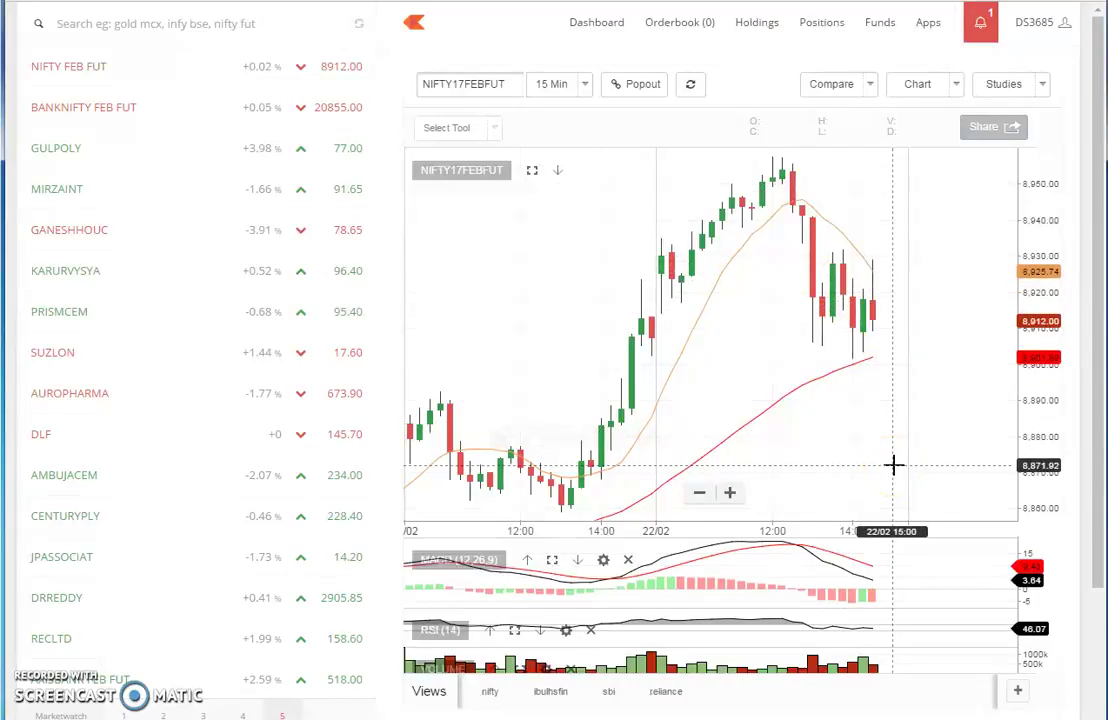
left_click(885, 440)
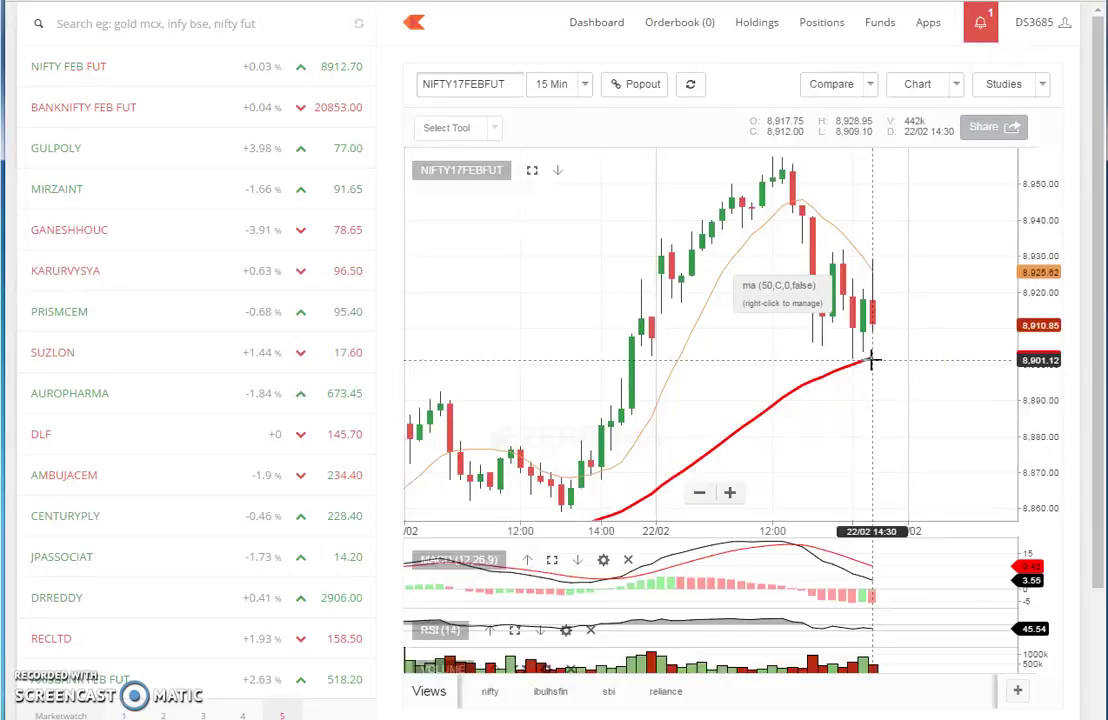
left_click(907, 388)
left_click(663, 324)
left_click(804, 473)
left_click(733, 391)
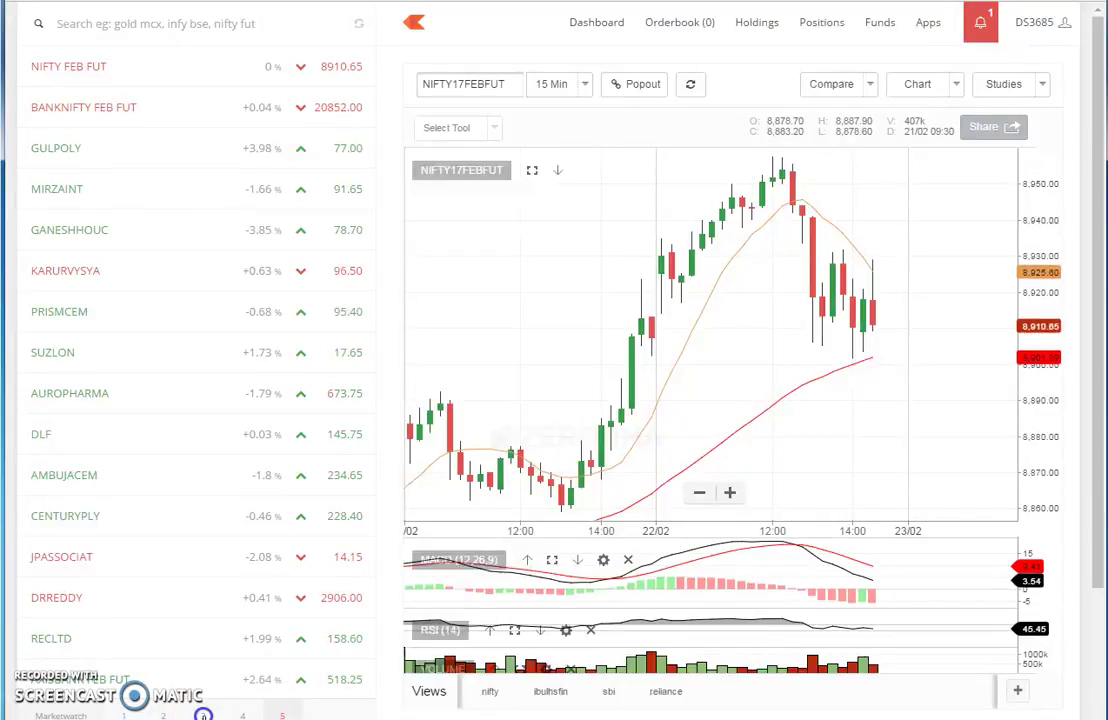
Step: Look through the instruments in marketwatch 3 and marketwatch 1 and return to marketwatch 5
left_click(203, 716)
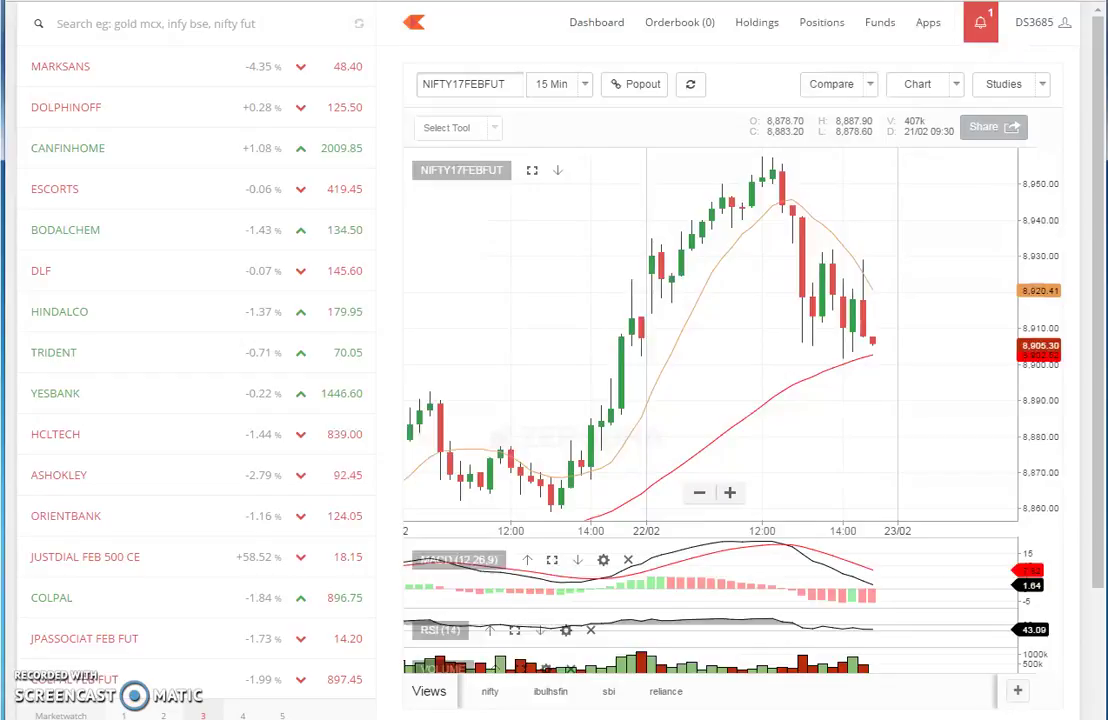
left_click(126, 714)
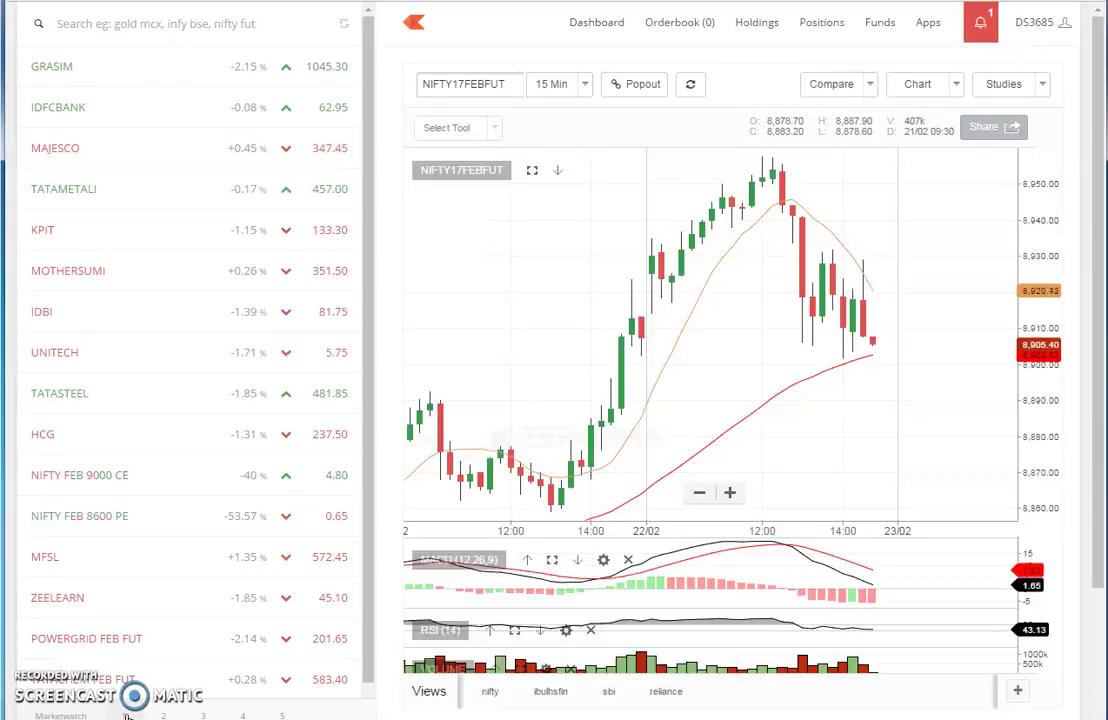
scroll(371, 675, "down", 1)
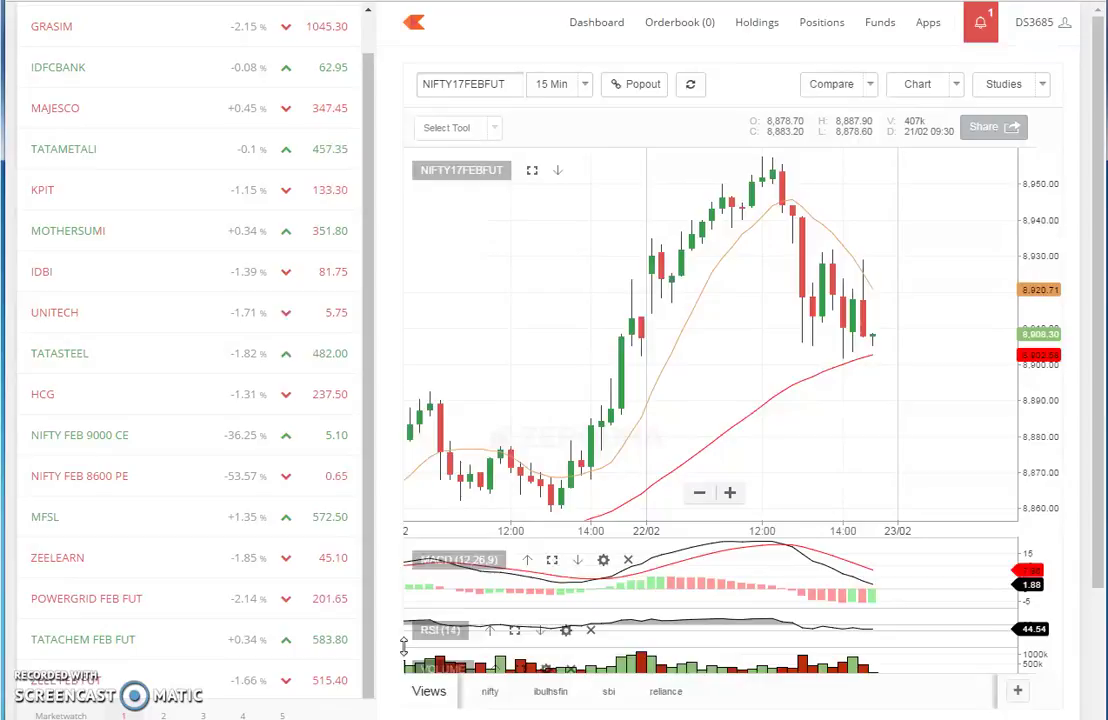
left_click(283, 715)
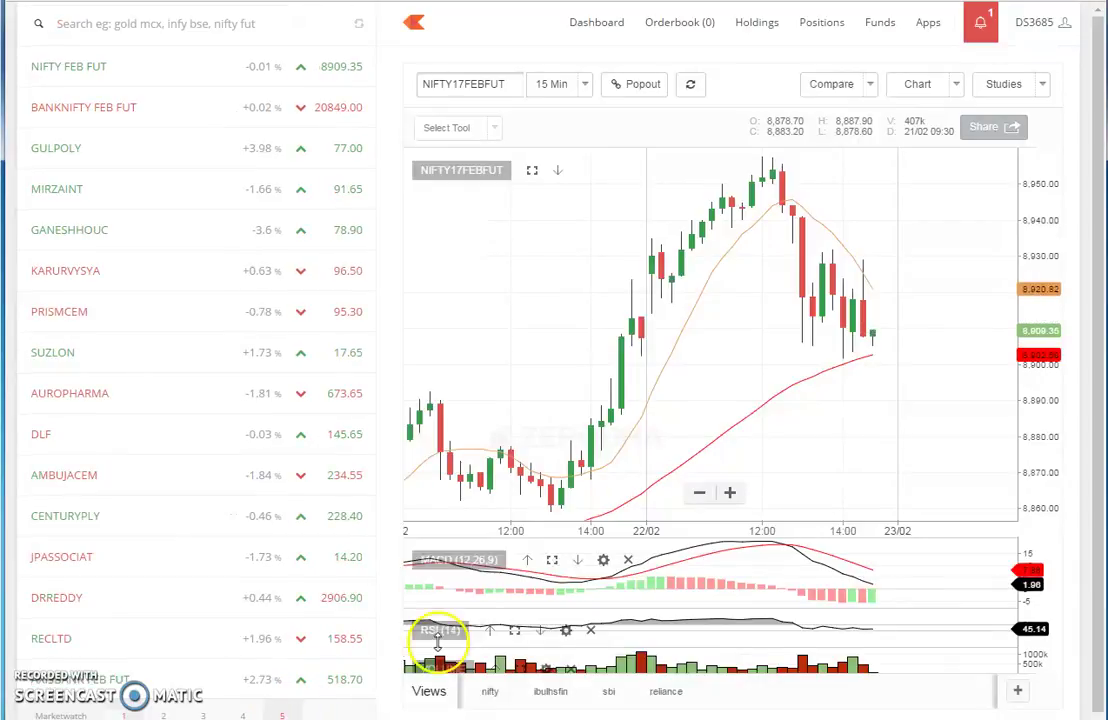